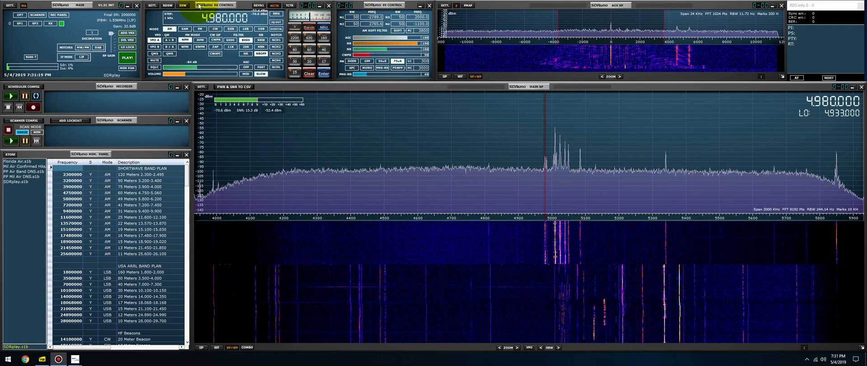
Move RX Control and EX Control over the waterfall and place a narrowed AUX SP beside them
drag(213, 5, 334, 240)
drag(386, 5, 510, 240)
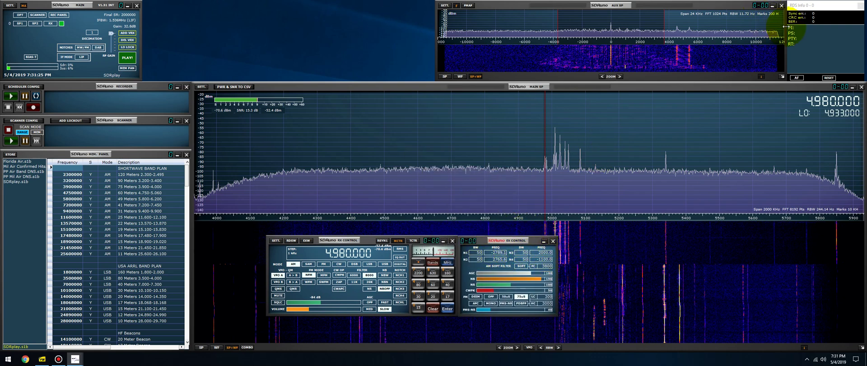
drag(786, 26, 699, 27)
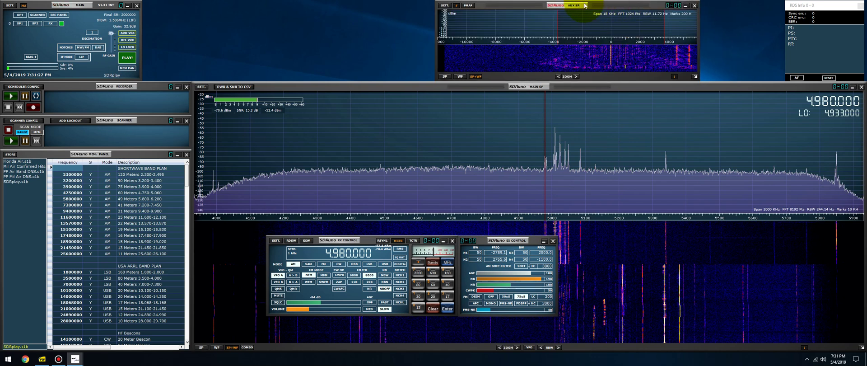
drag(565, 4, 690, 240)
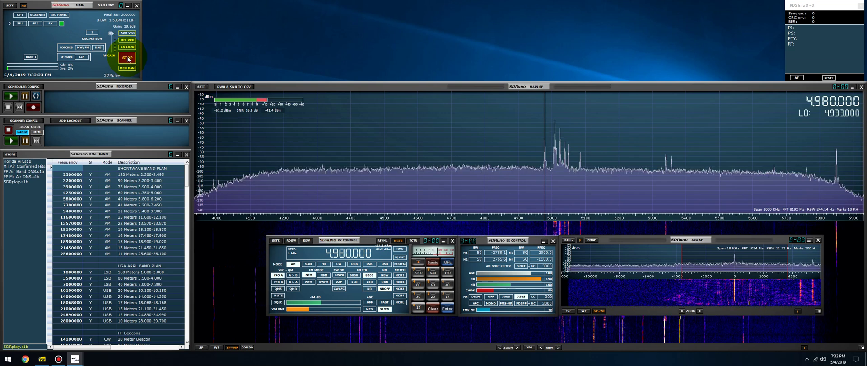
Start processing and zoom the main spectrum to a 125 kHz span around 4.980 MHz
click(127, 58)
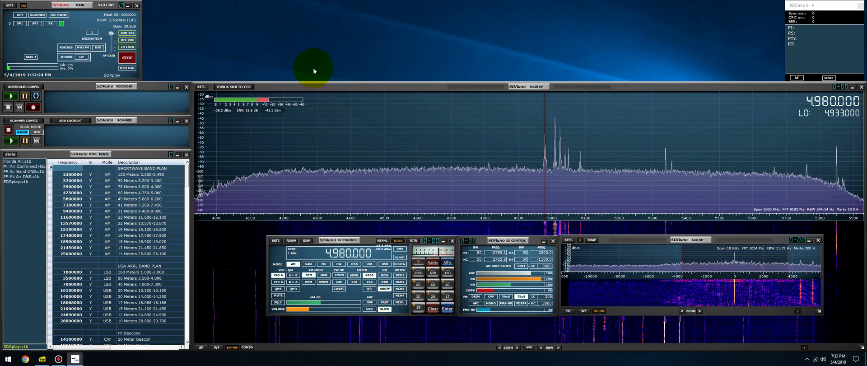
click(518, 347)
click(518, 348)
click(518, 348)
click(518, 347)
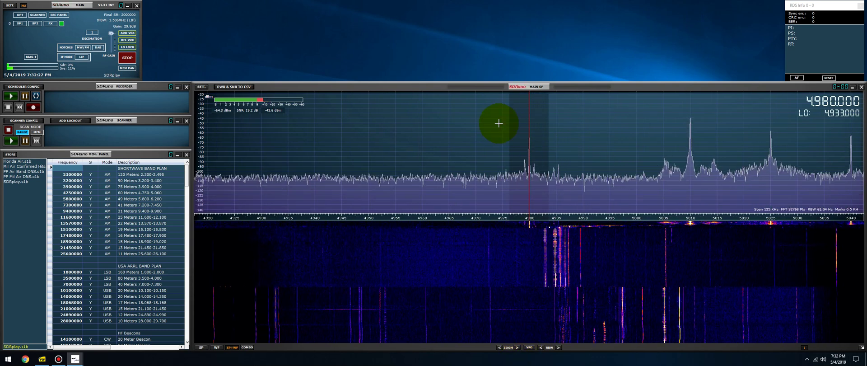
Restore the RX Control window, load the SDRplay workspace, and lower the volume
mouse_move(75, 359)
click(489, 317)
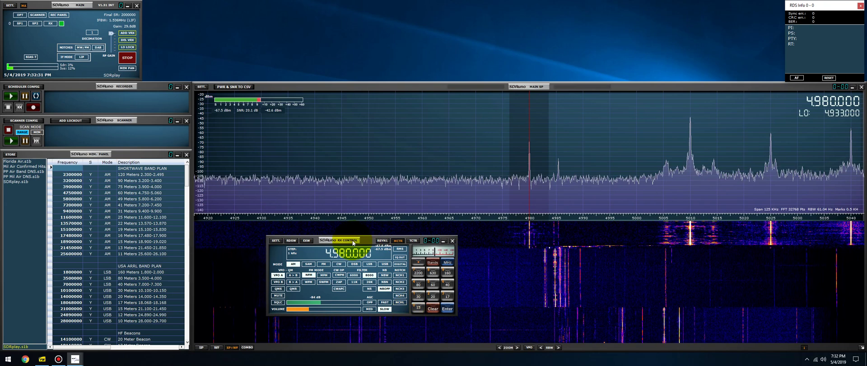
click(112, 75)
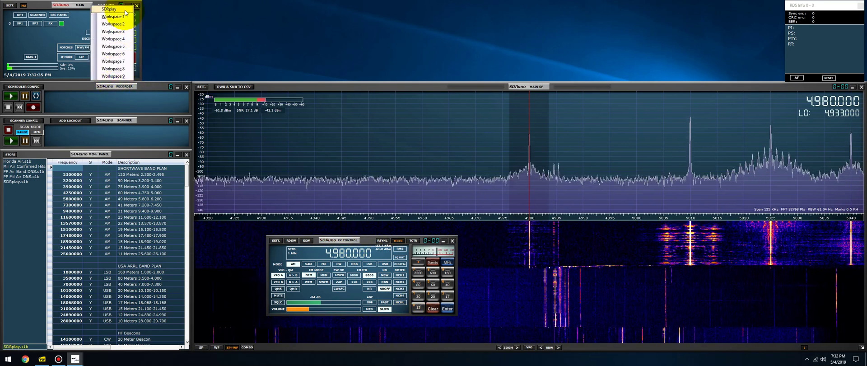
click(128, 10)
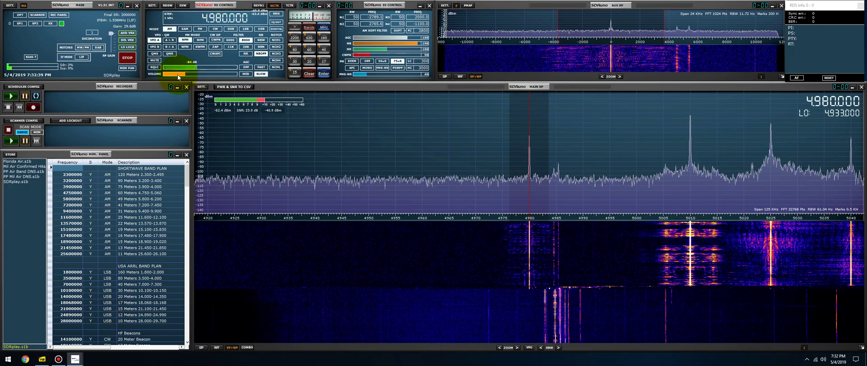
drag(185, 74, 170, 75)
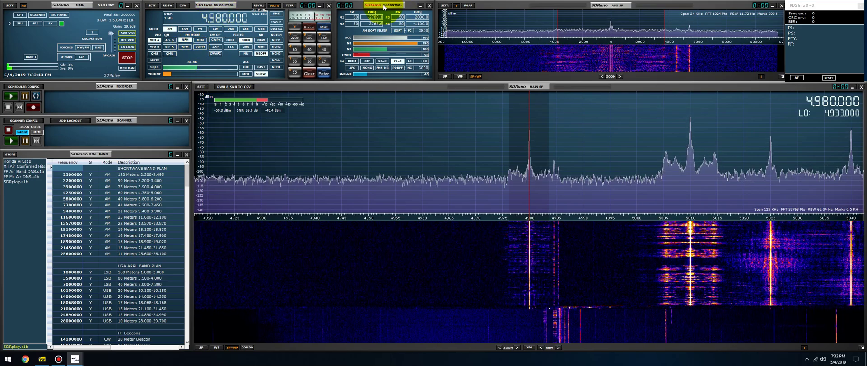
Widen the AM filter to 11438 Hz and place notch N1 at 4570.3 Hz
click(395, 6)
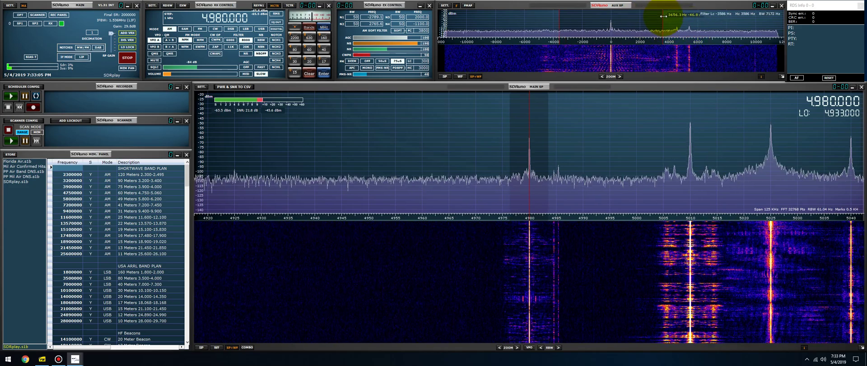
drag(663, 17, 694, 21)
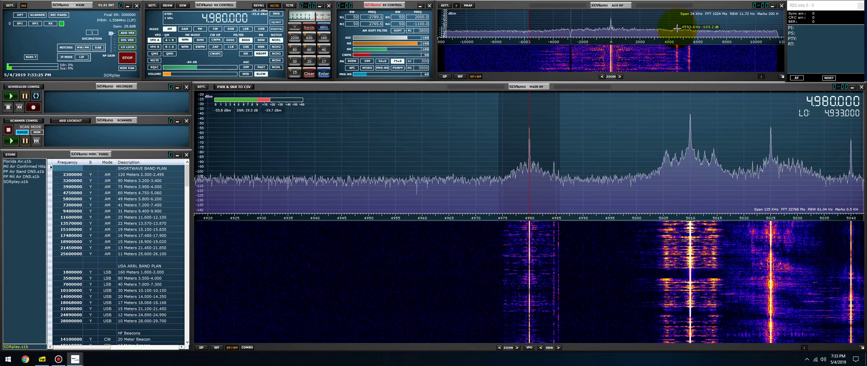
click(677, 27)
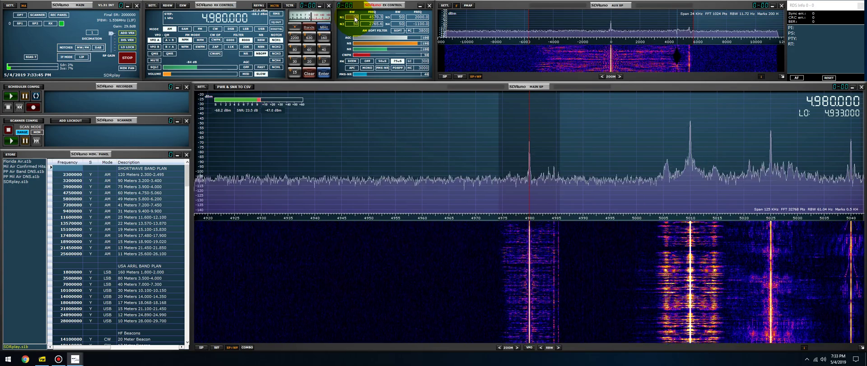
scroll(355, 18, up, 1)
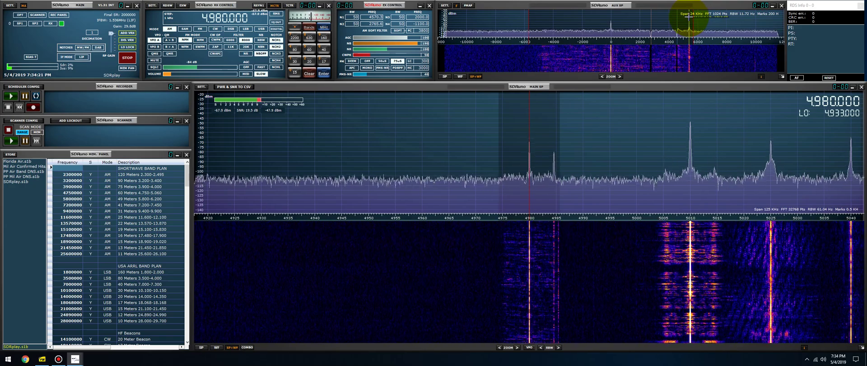
Set notch N2 to 5414.1 Hz, enable NCH2, and mute the receiver audio
click(690, 18)
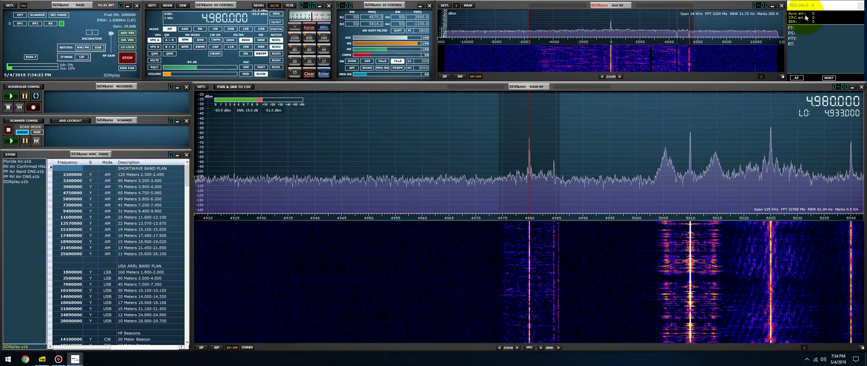
click(275, 47)
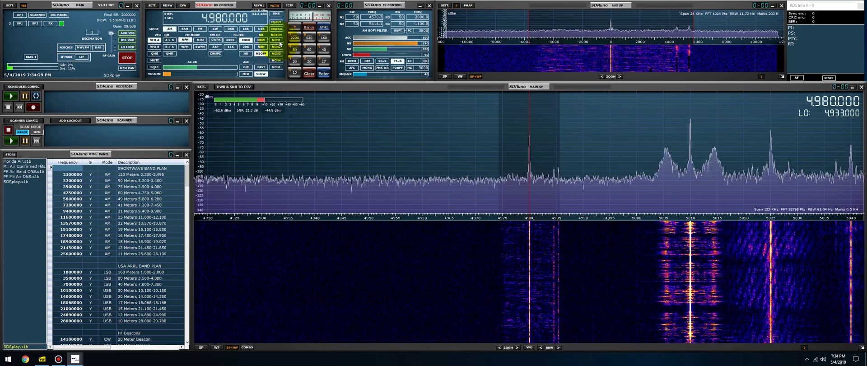
click(433, 15)
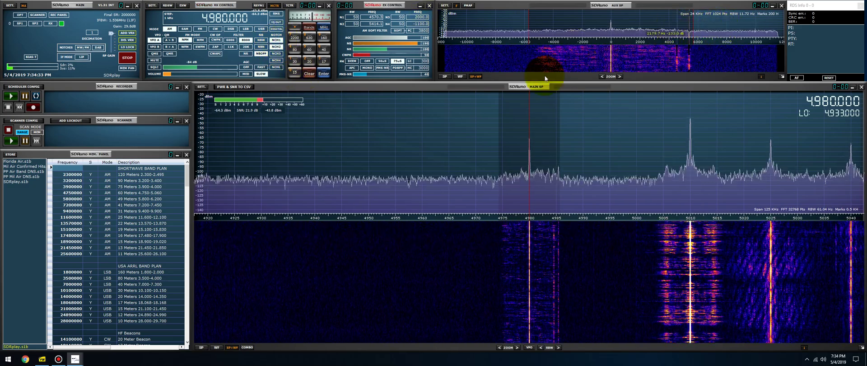
click(155, 60)
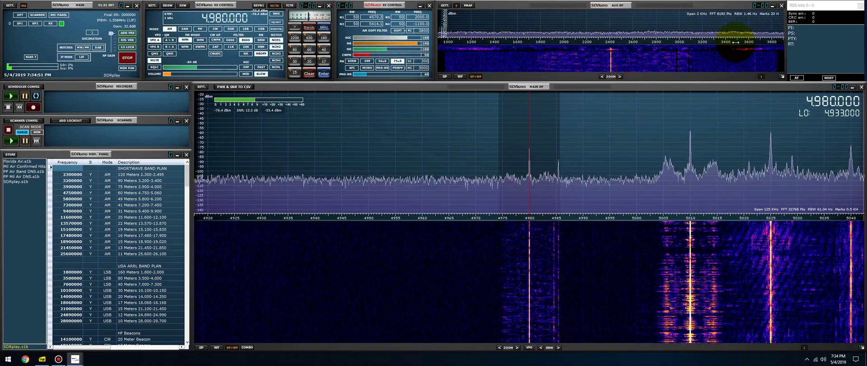
Pan AUX SP to 3200–6000 Hz and try N1 width at 450 Hz before 50 Hz, then zoom out to 24 kHz
drag(614, 45, 583, 32)
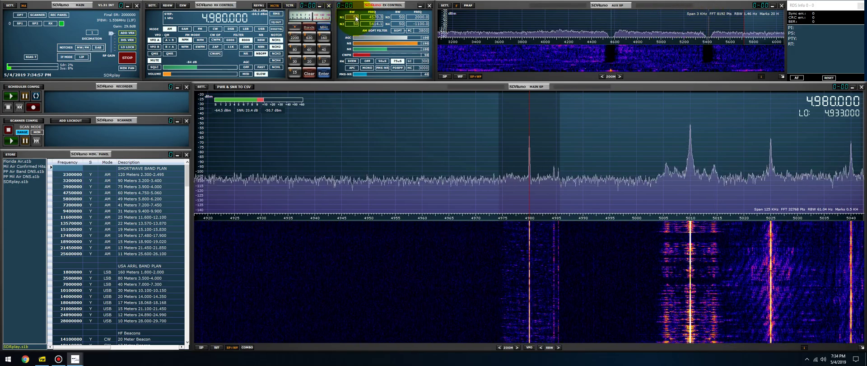
scroll(356, 19, up, 8)
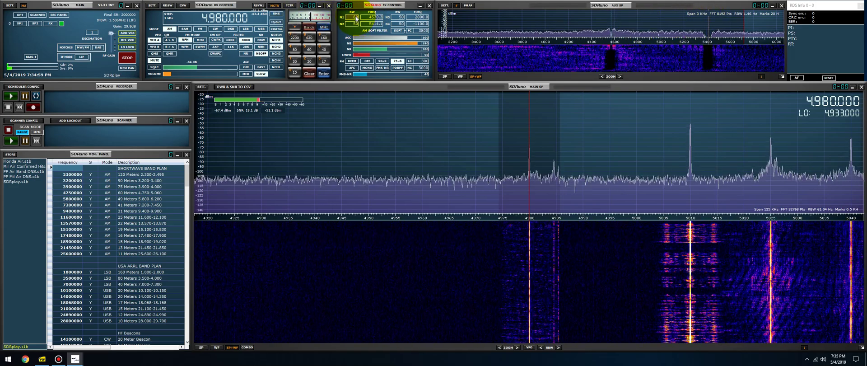
scroll(356, 18, up, 7)
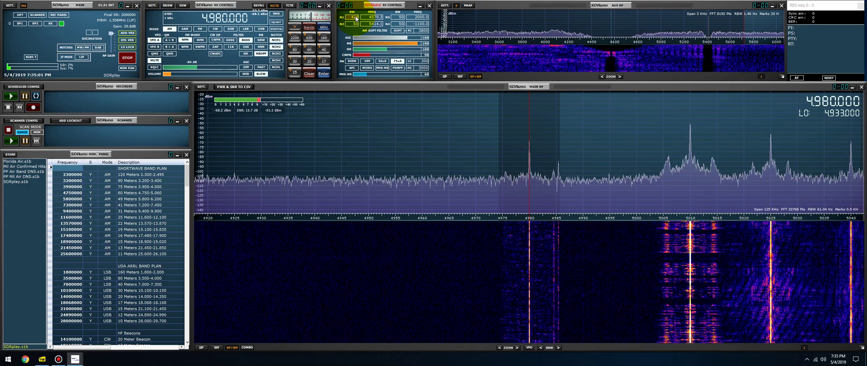
scroll(356, 19, down, 5)
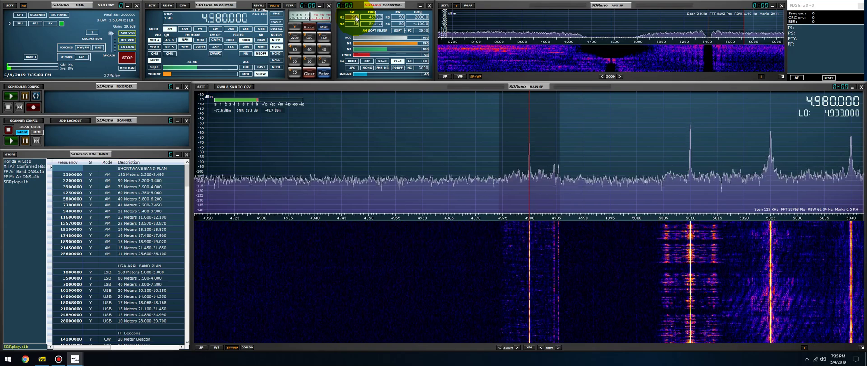
scroll(356, 19, down, 3)
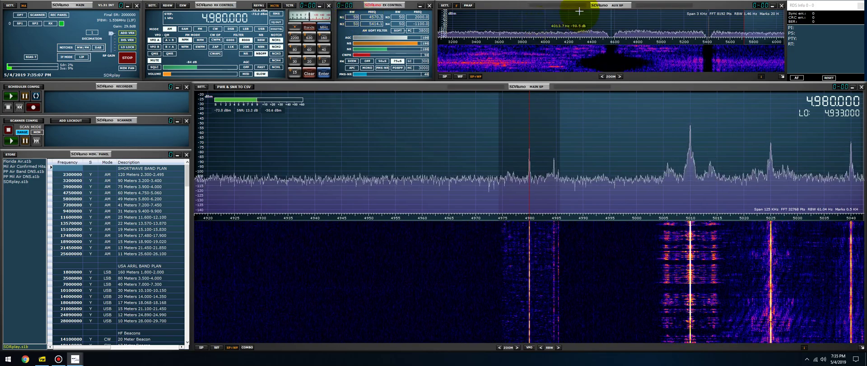
click(601, 77)
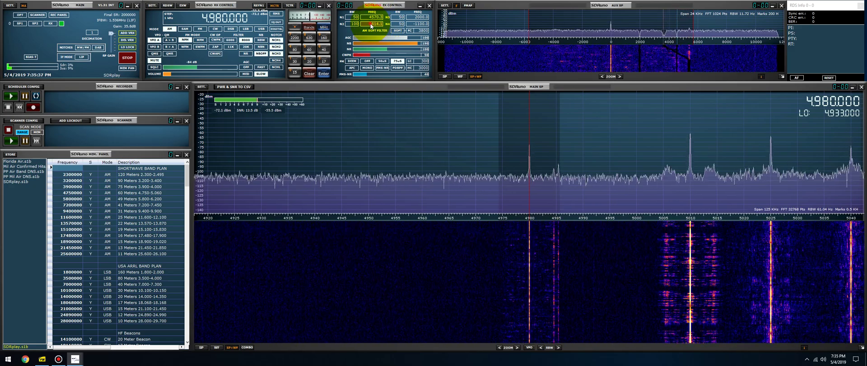
Move notch N2 to 3514.1 Hz and lower N3's frequency below 2000.0 Hz
drag(371, 25, 399, 20)
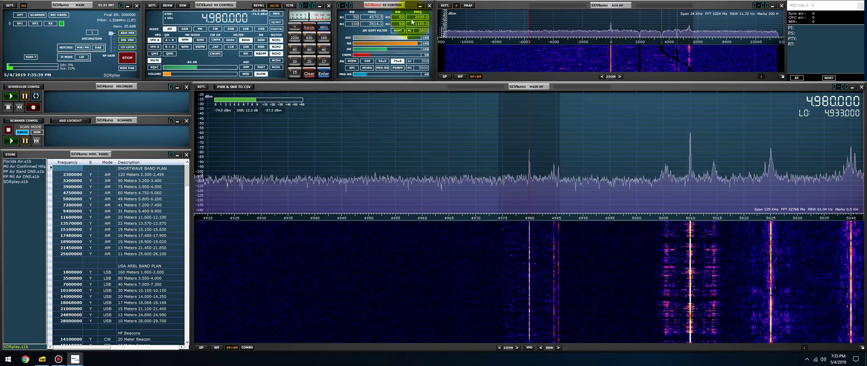
scroll(418, 18, down, 4)
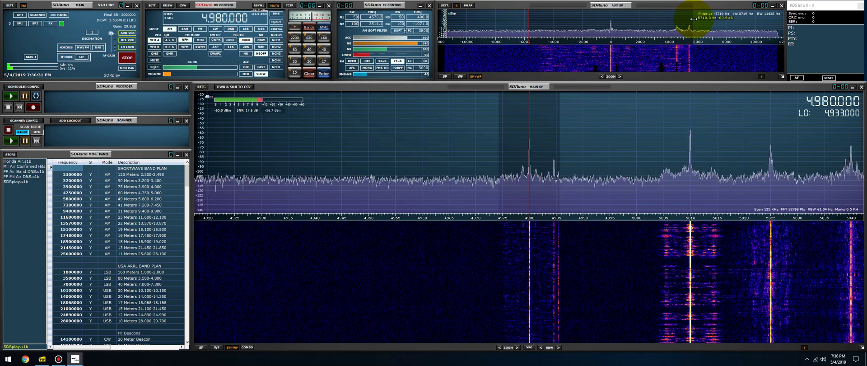
Narrow the AM filter slightly and widen the main spectrum from 125 kHz to 500 kHz
drag(694, 19, 672, 20)
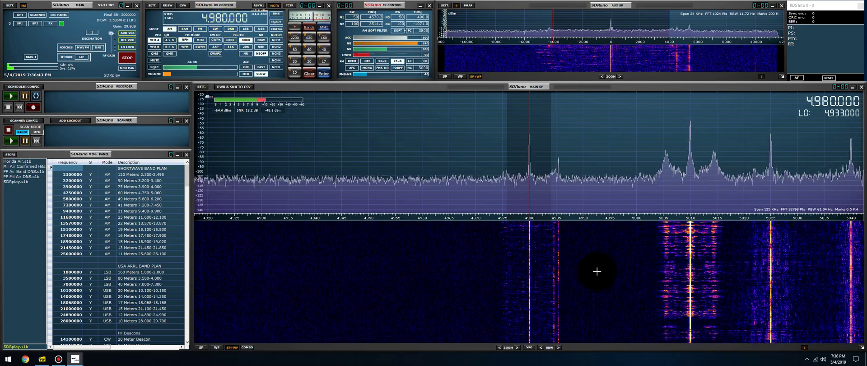
click(499, 348)
click(499, 347)
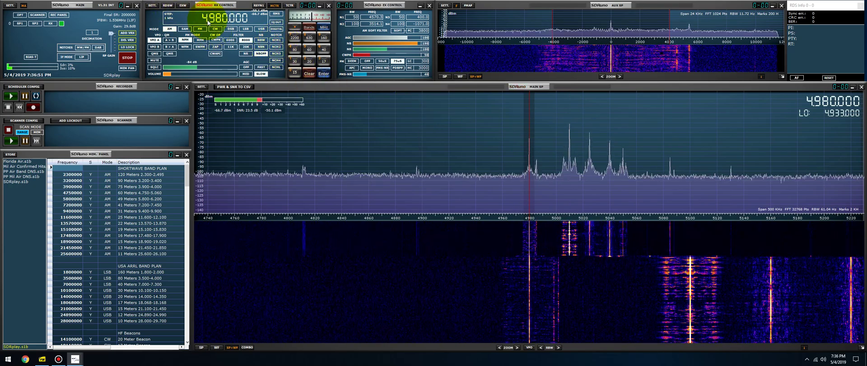
Tune through 5025 and 5040 kHz to 5085 kHz, then raise the volume slightly
scroll(212, 19, up, 2)
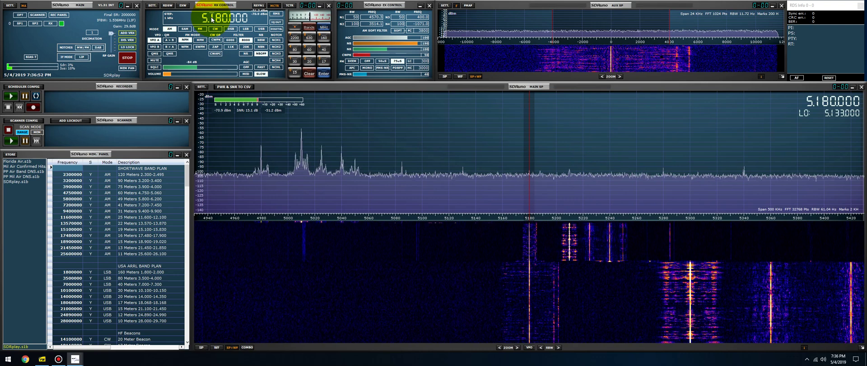
click(321, 151)
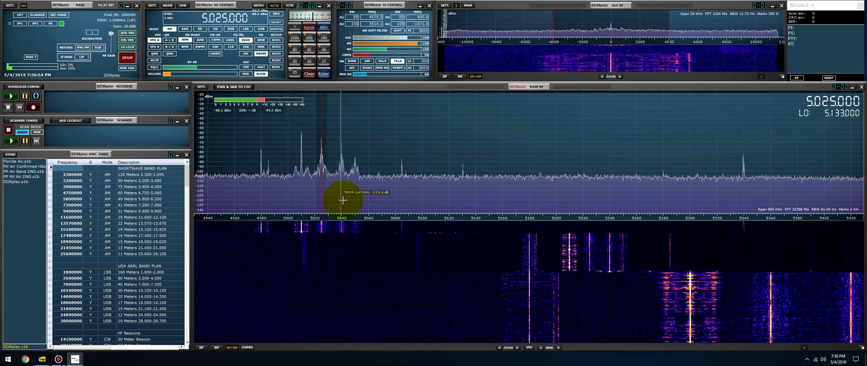
click(341, 152)
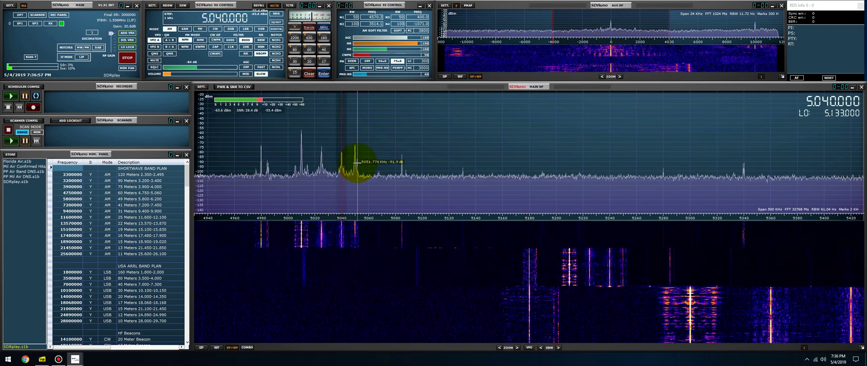
click(401, 181)
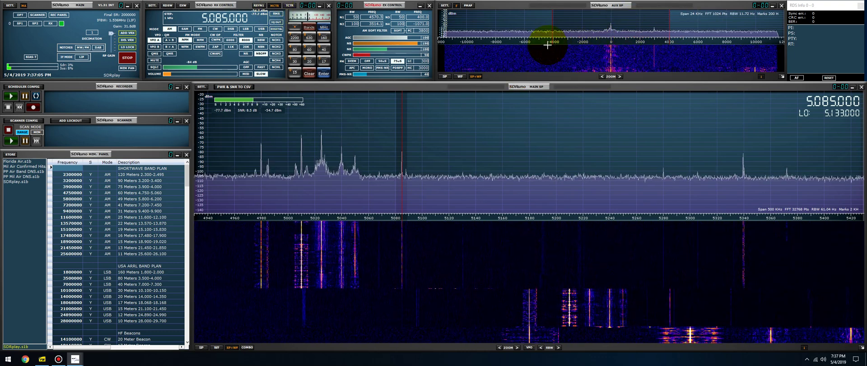
click(175, 75)
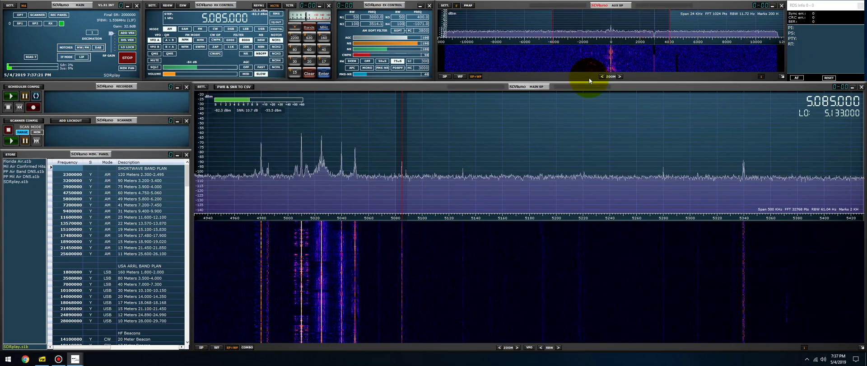
click(275, 41)
click(275, 41)
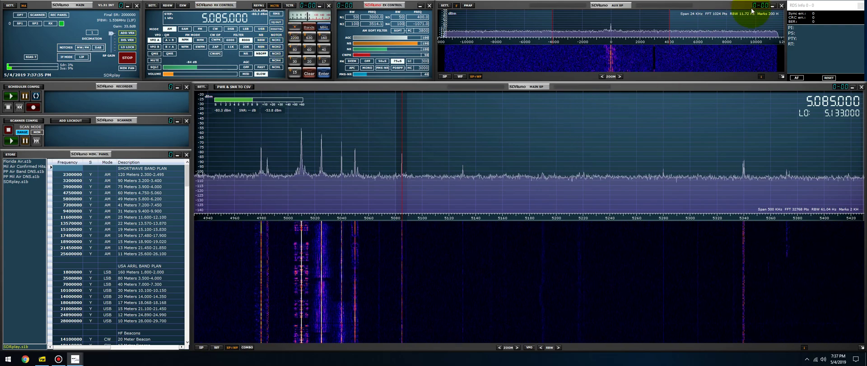
Trim the receive filter to about 7.6 kHz and set the Aux SP span to 12 kHz
drag(669, 25, 651, 27)
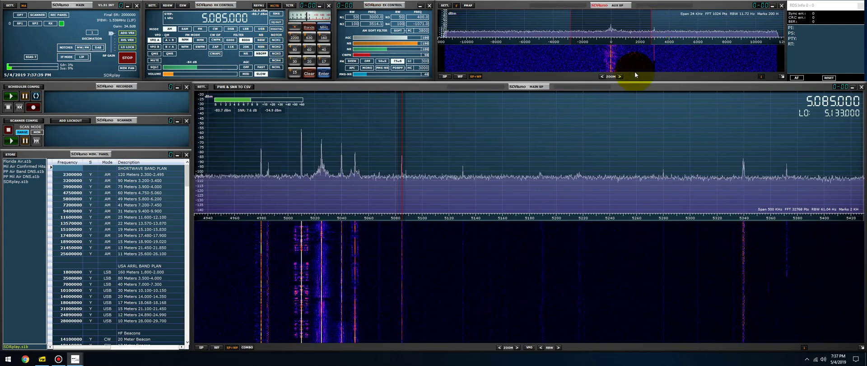
click(620, 77)
click(621, 77)
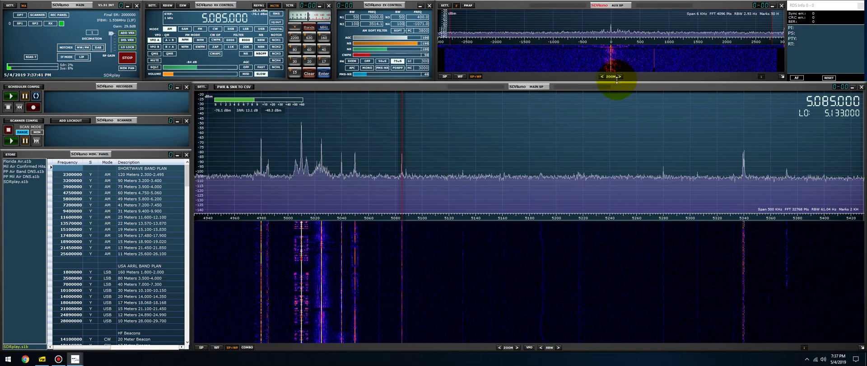
click(602, 76)
click(602, 77)
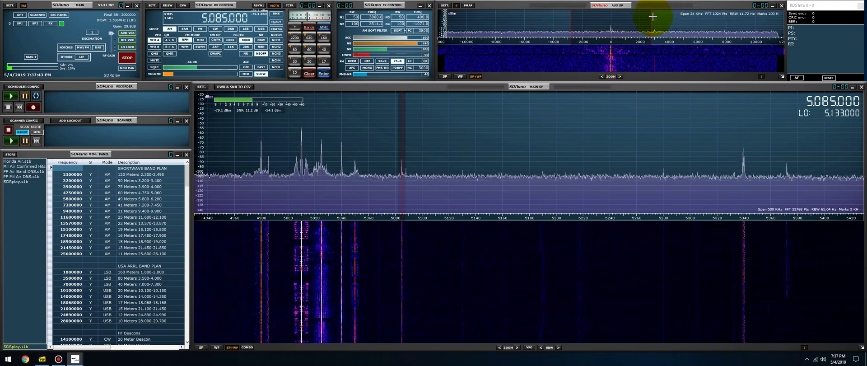
drag(649, 17, 654, 17)
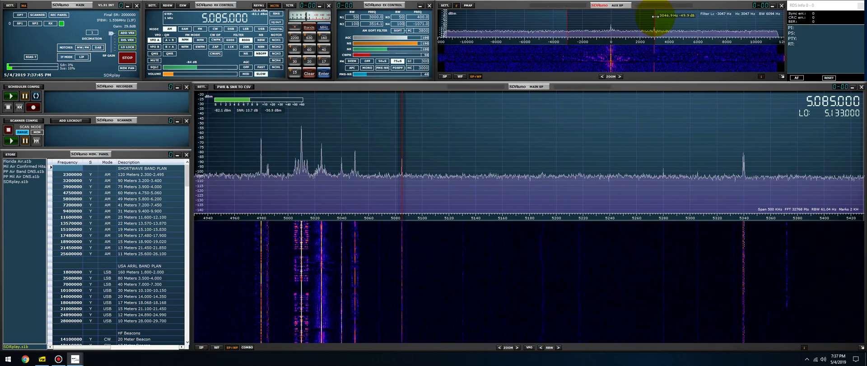
click(620, 76)
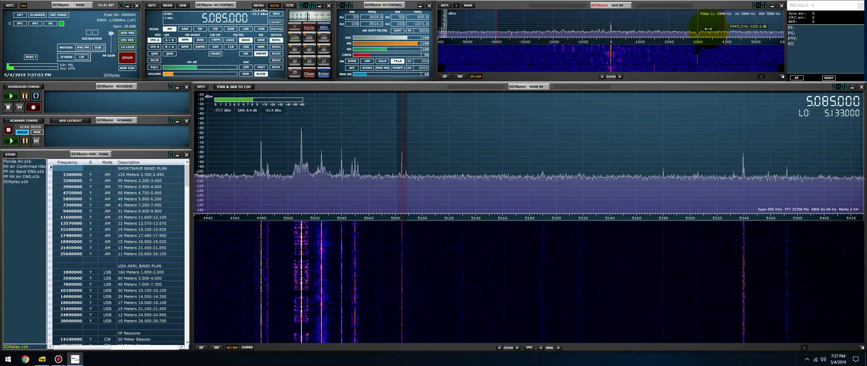
mouse_move(704, 30)
mouse_down()
mouse_move(766, 27)
mouse_move(699, 28)
mouse_up()
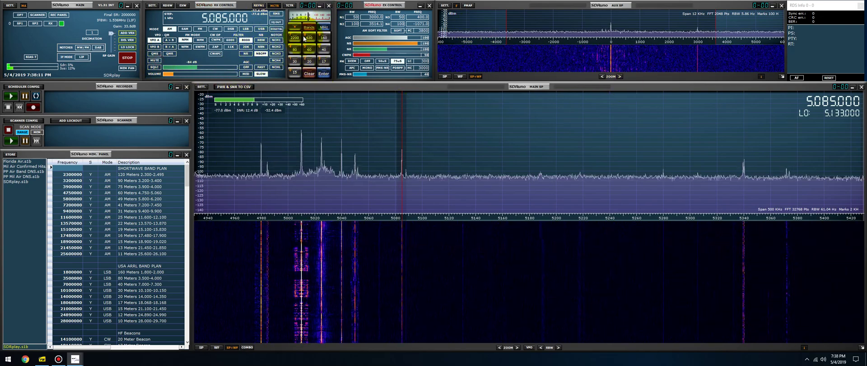
Tune to the 5850 and 5856 kHz signals and set a 6000 Hz filter bandwidth
scroll(213, 20, up, 3)
scroll(213, 20, up, 5)
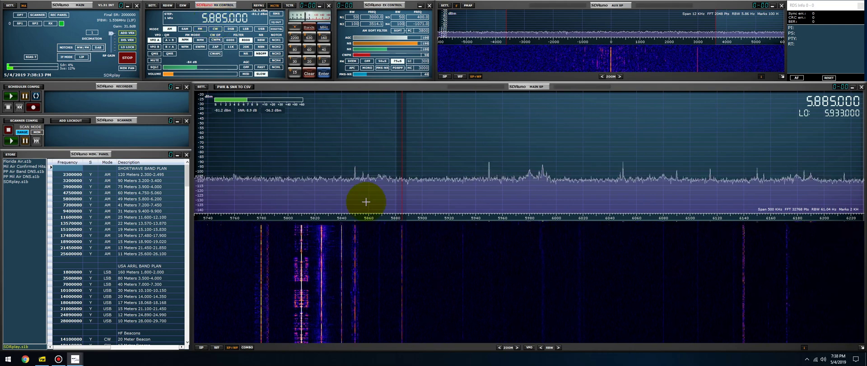
click(355, 150)
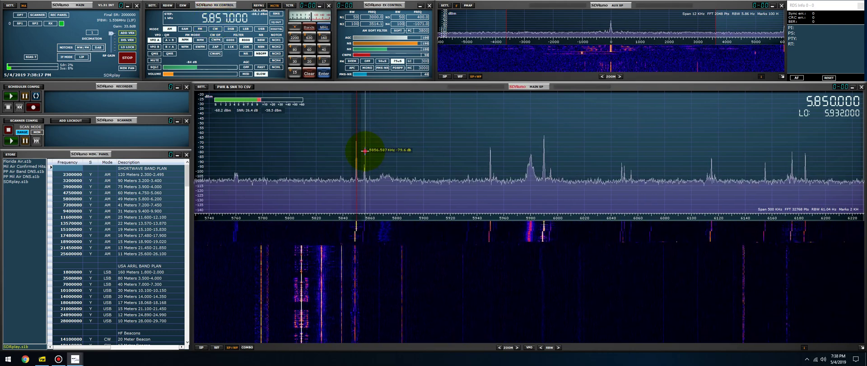
click(365, 151)
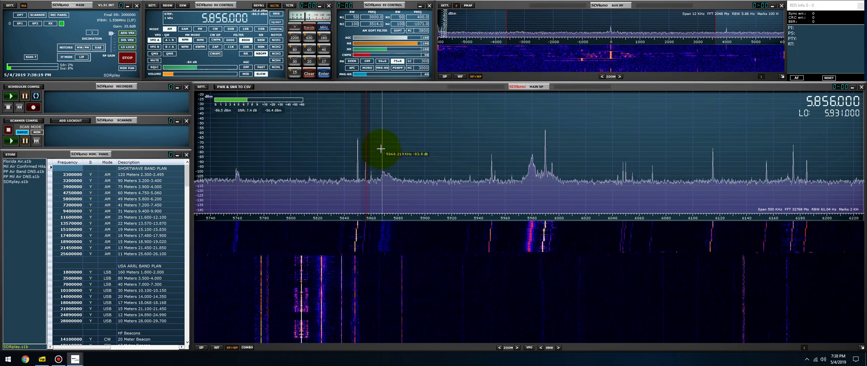
click(229, 40)
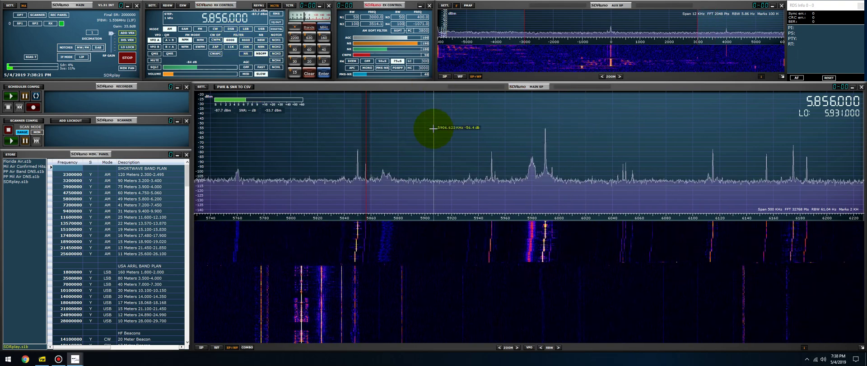
Tune via 5990, 5950, 6116 and 6175 kHz to 6185 kHz, with a 2000 kHz span
click(533, 134)
click(545, 131)
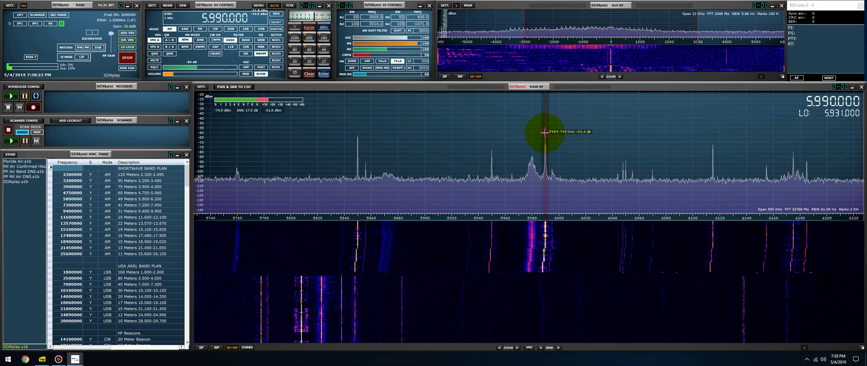
click(493, 140)
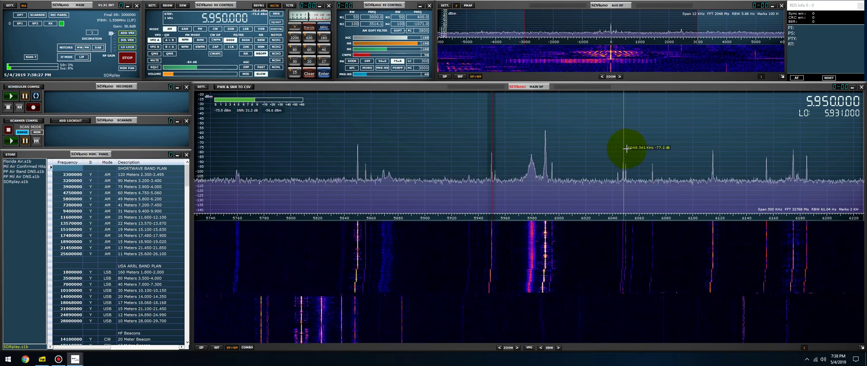
click(713, 142)
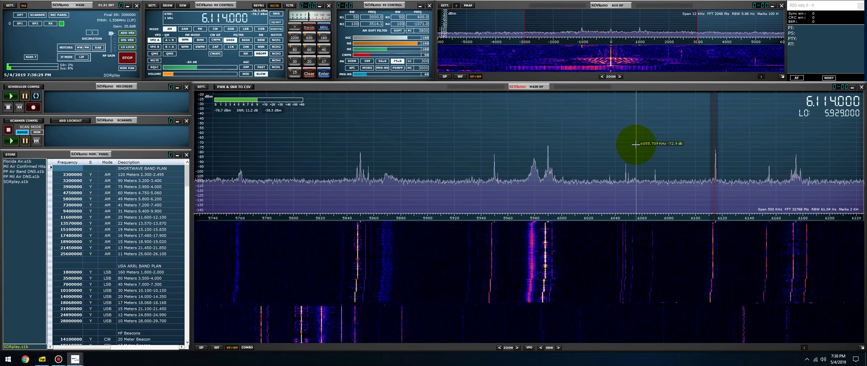
click(795, 158)
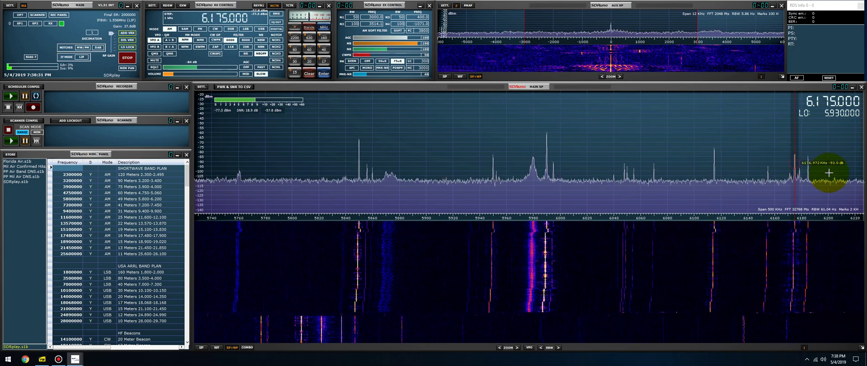
click(809, 153)
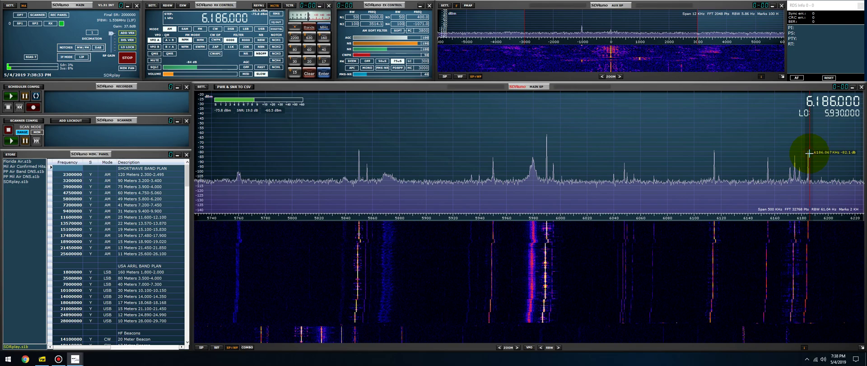
click(500, 347)
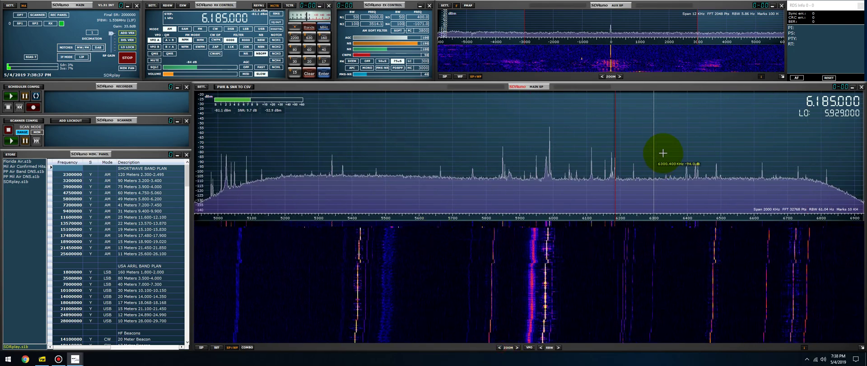
Tune to the 40-metre signals near 7205 and 7270 kHz and raise the audio volume
scroll(209, 17, up, 2)
scroll(212, 18, up, 2)
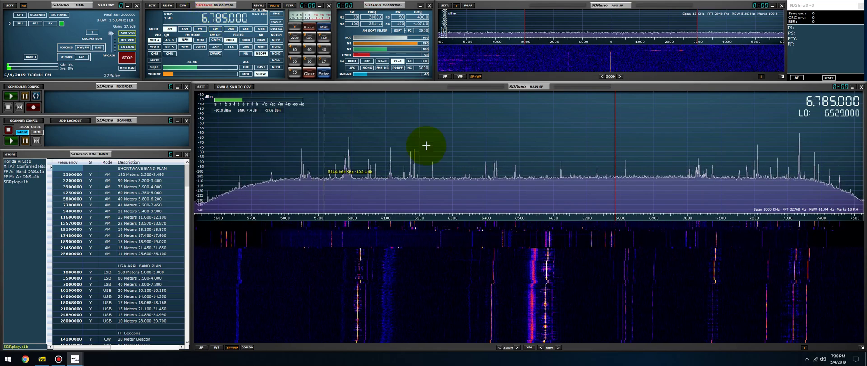
click(756, 149)
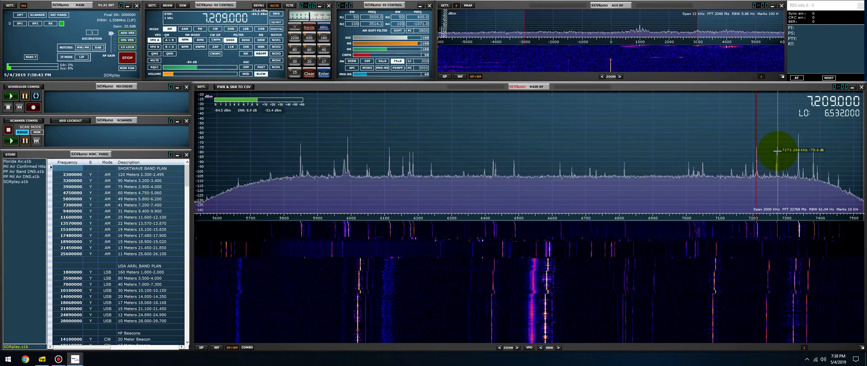
scroll(777, 150, up, 2)
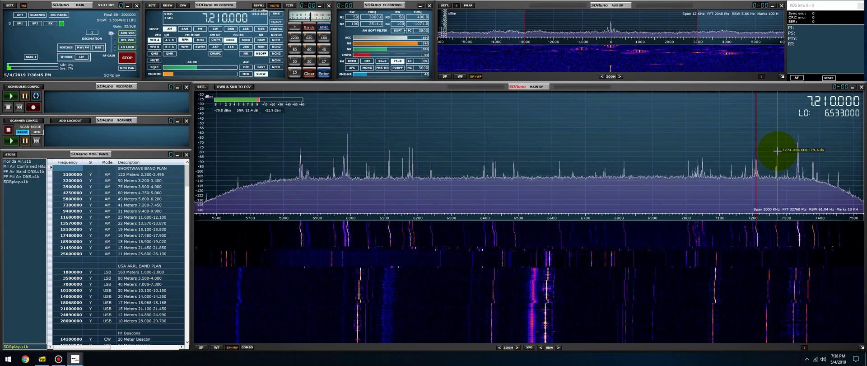
click(776, 140)
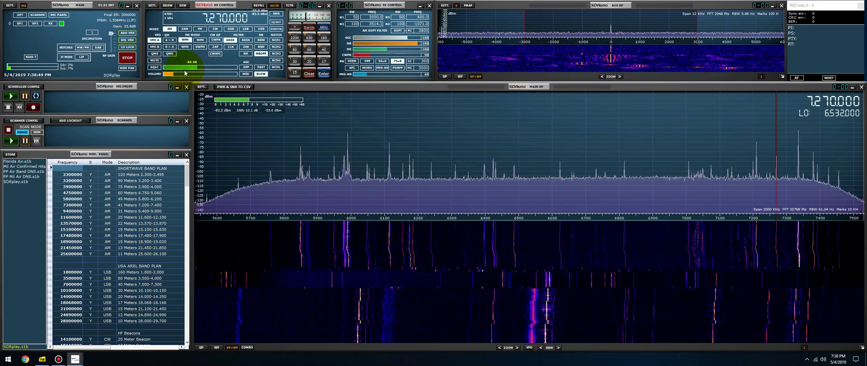
click(183, 73)
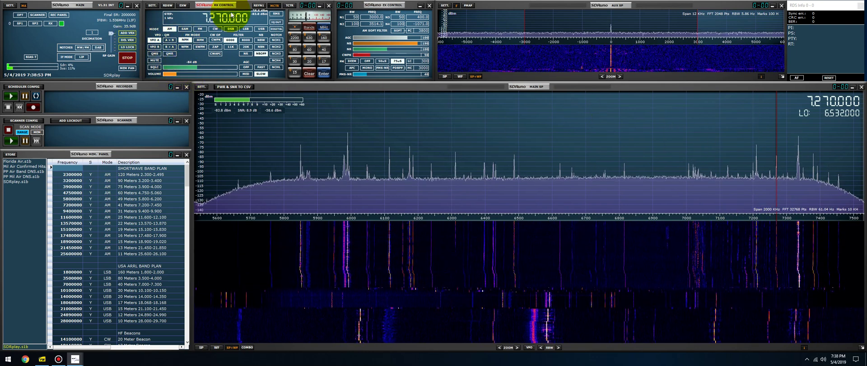
Tune through the 40-metre signals near 7332, 7380, 7455 and 7585 kHz
scroll(211, 20, up, 2)
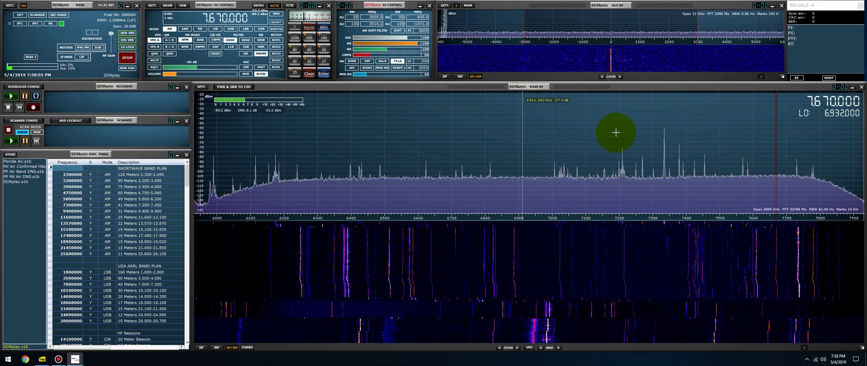
click(662, 136)
scroll(578, 128, up, 3)
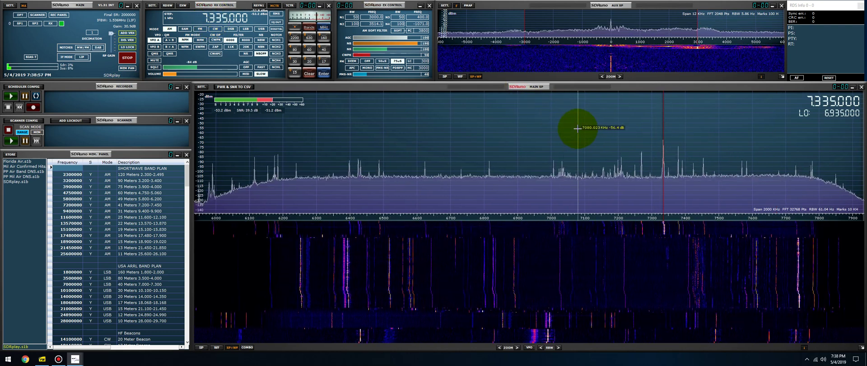
click(677, 141)
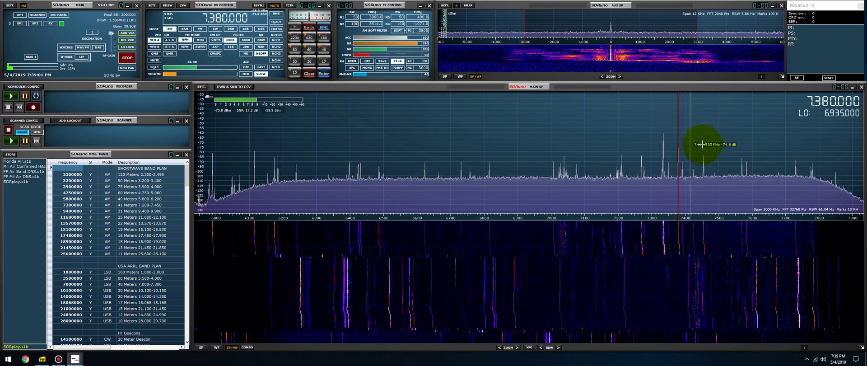
click(704, 142)
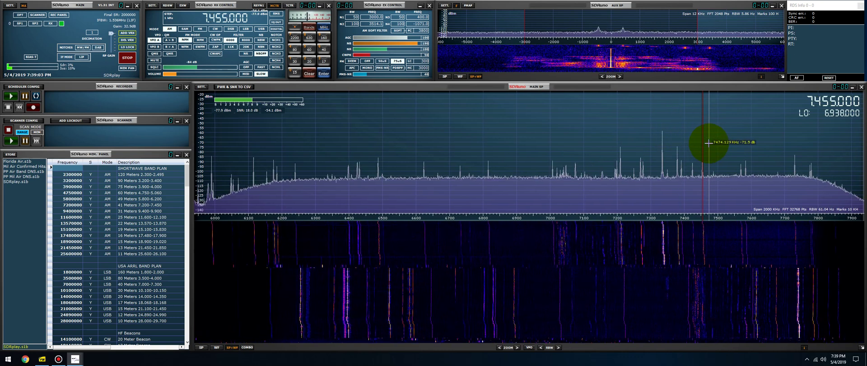
click(747, 141)
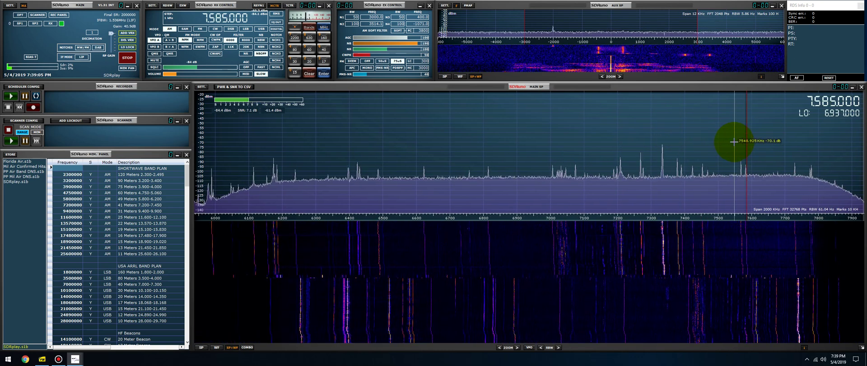
Move up to 9 MHz, trying signals near 9351 and 9265 kHz, then the 9508 kHz broadcast
click(214, 19)
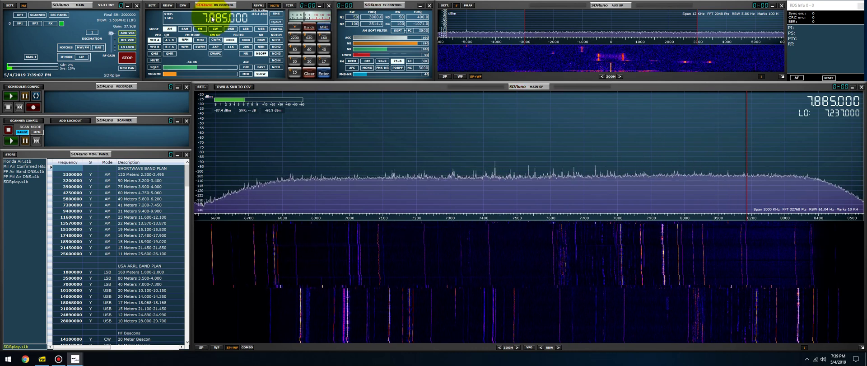
scroll(212, 19, up, 1)
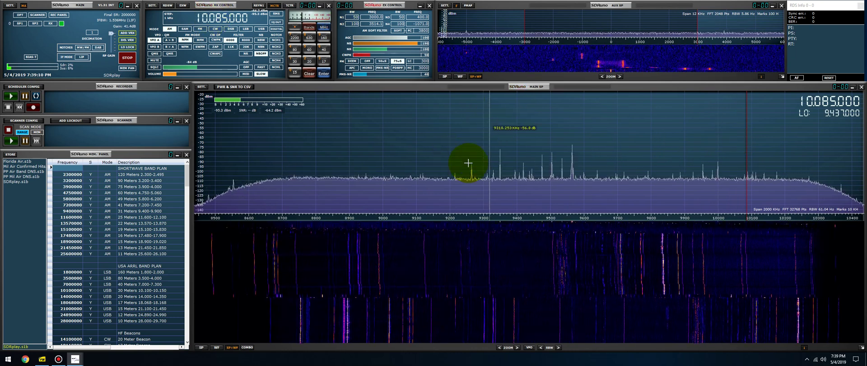
click(500, 167)
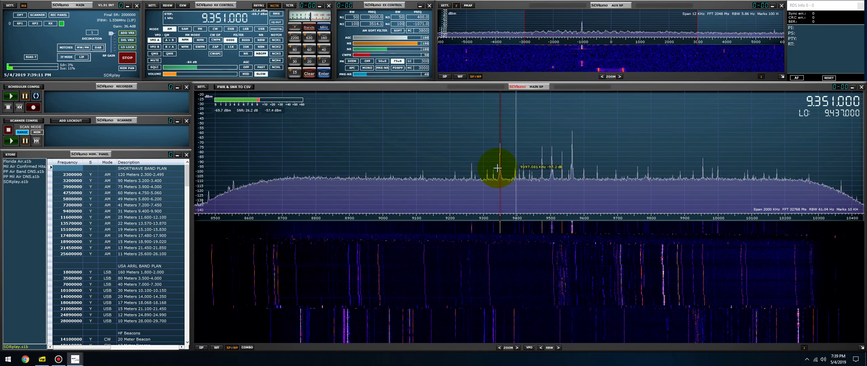
click(473, 168)
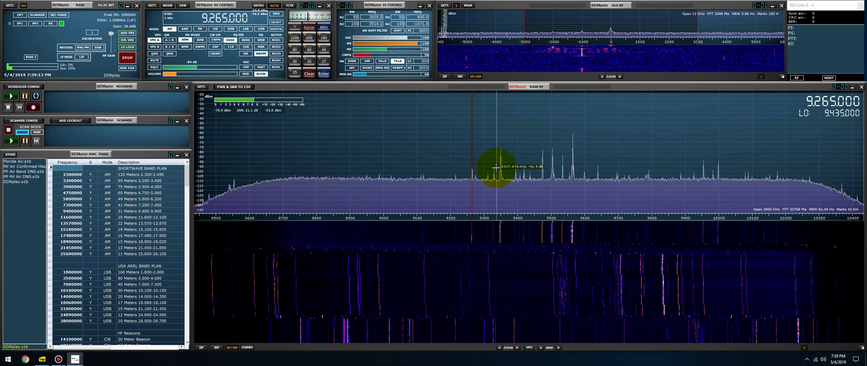
click(552, 160)
Tune exactly to 9.505.000 and widen the AM filter from 6000 Hz to about 9 kHz
scroll(559, 169, down, 3)
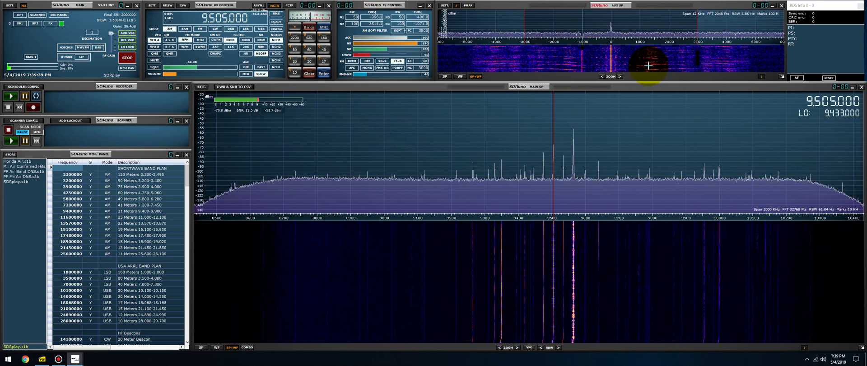
drag(697, 18, 749, 19)
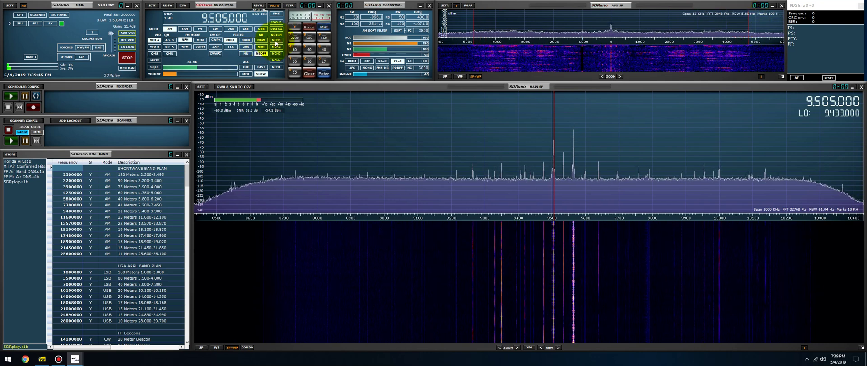
Turn off notch filter 1 (NCH1) in RX Control
click(276, 41)
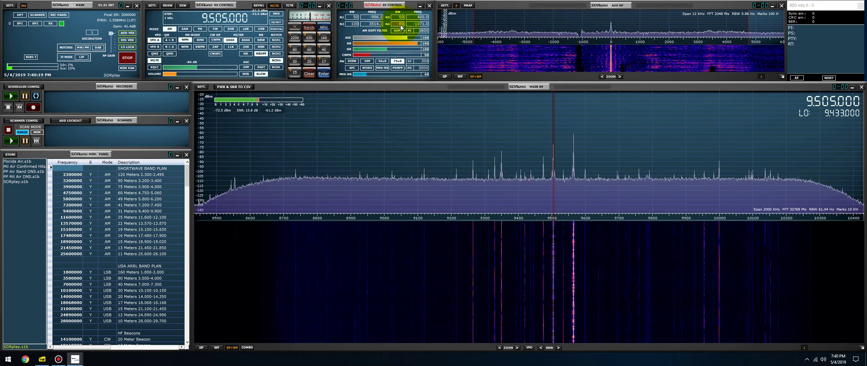
Narrow the N4 notch bandwidth to 50 Hz in EX Control
scroll(400, 24, down, 1)
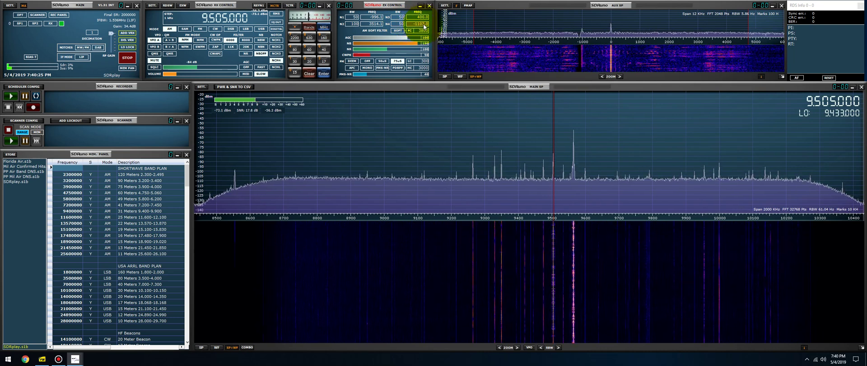
scroll(423, 23, down, 19)
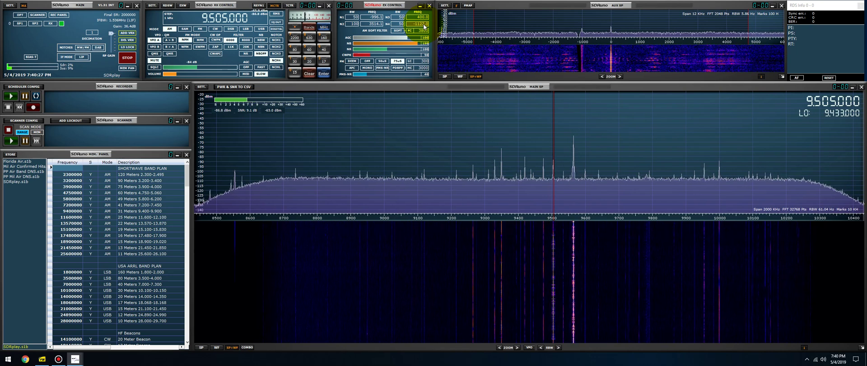
scroll(423, 23, up, 20)
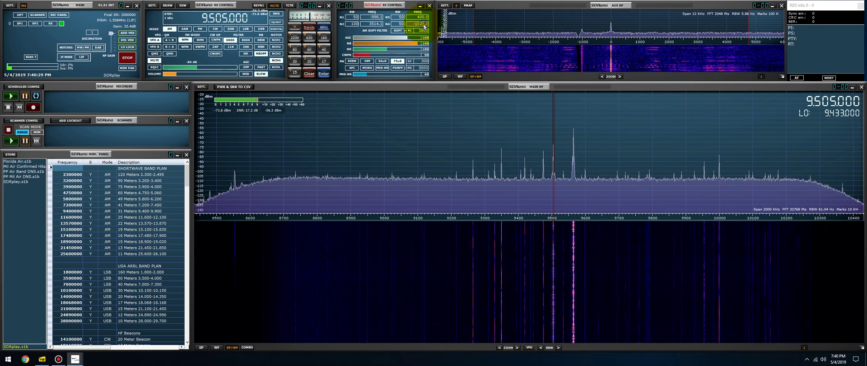
scroll(424, 24, down, 10)
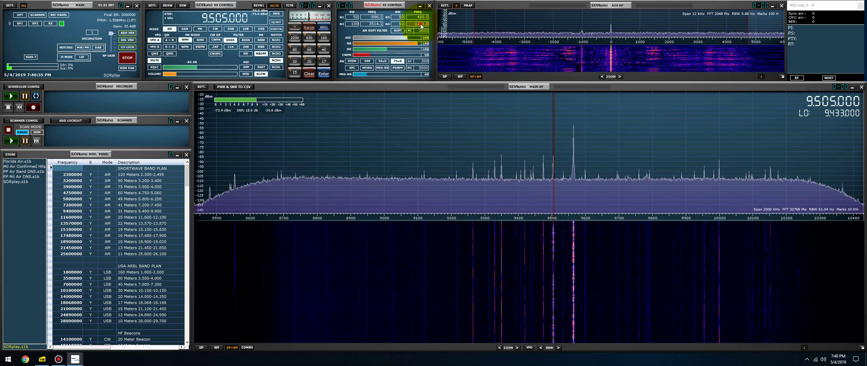
scroll(421, 23, down, 8)
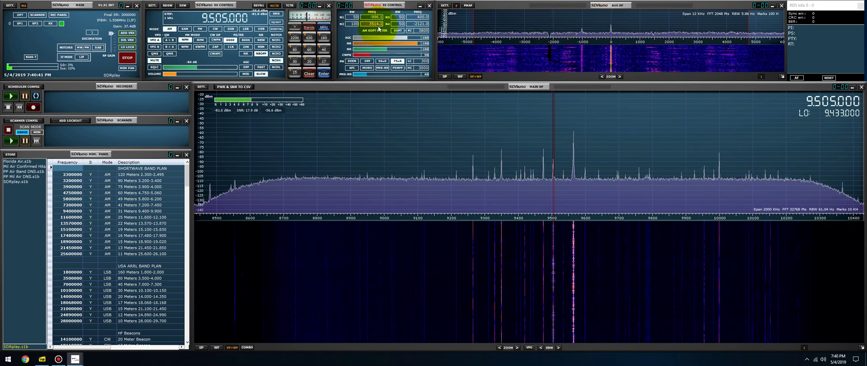
Sweep the N4 notch frequency across the passband, ending near −1421 Hz
click(422, 31)
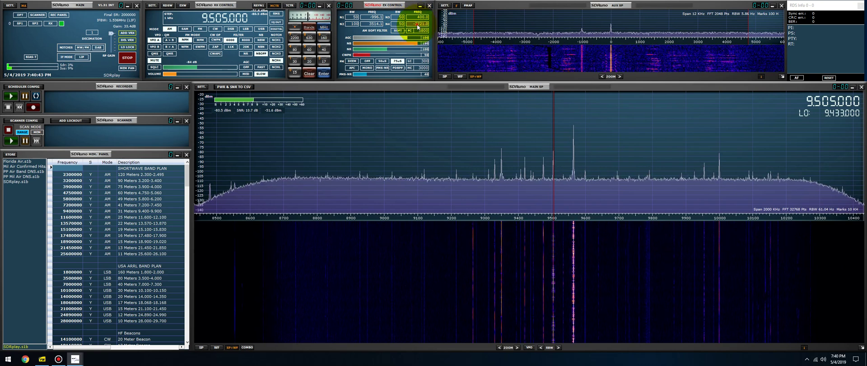
scroll(418, 25, down, 2)
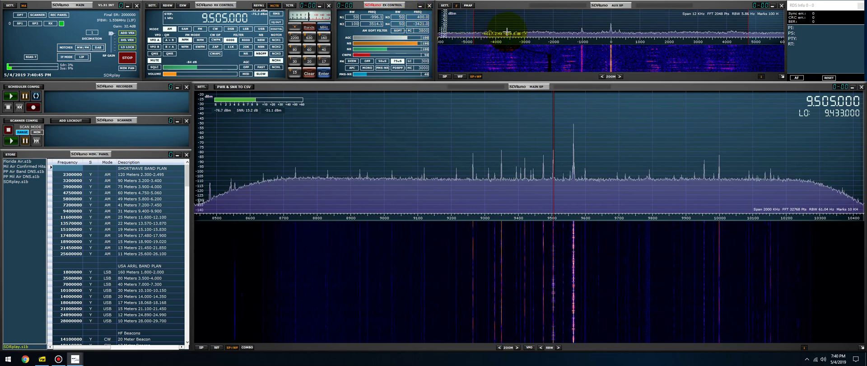
scroll(420, 24, up, 5)
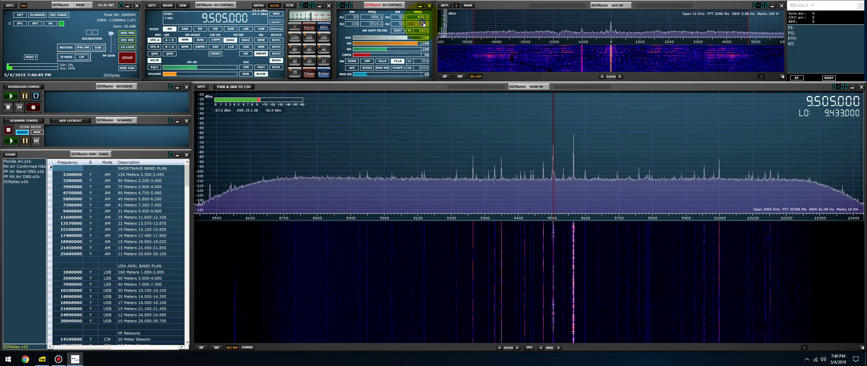
scroll(423, 24, up, 3)
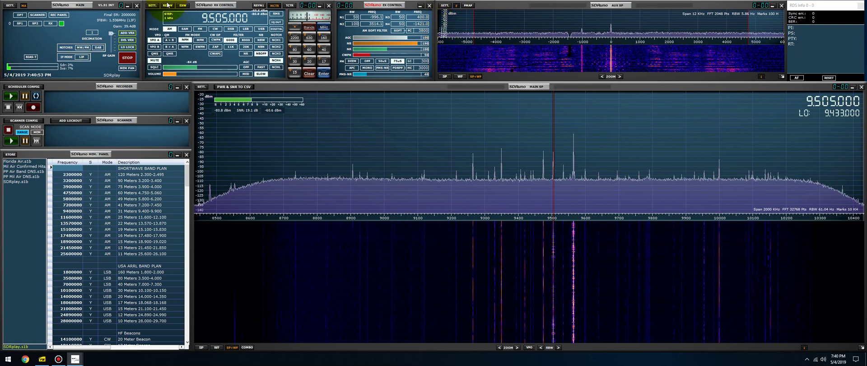
Stop signal processing with the STOP button in the MAIN panel
click(128, 61)
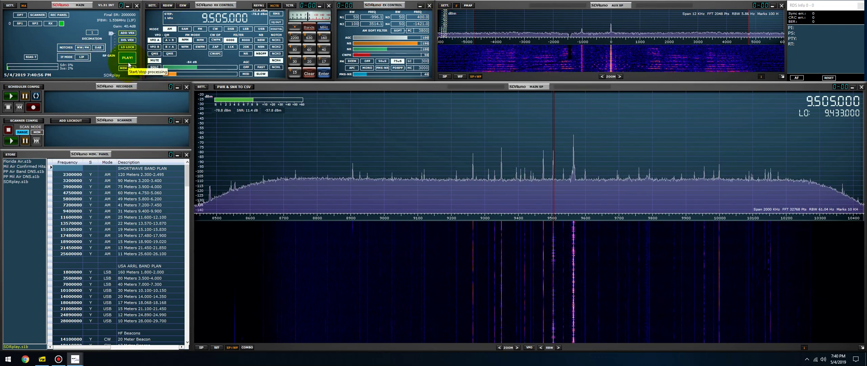